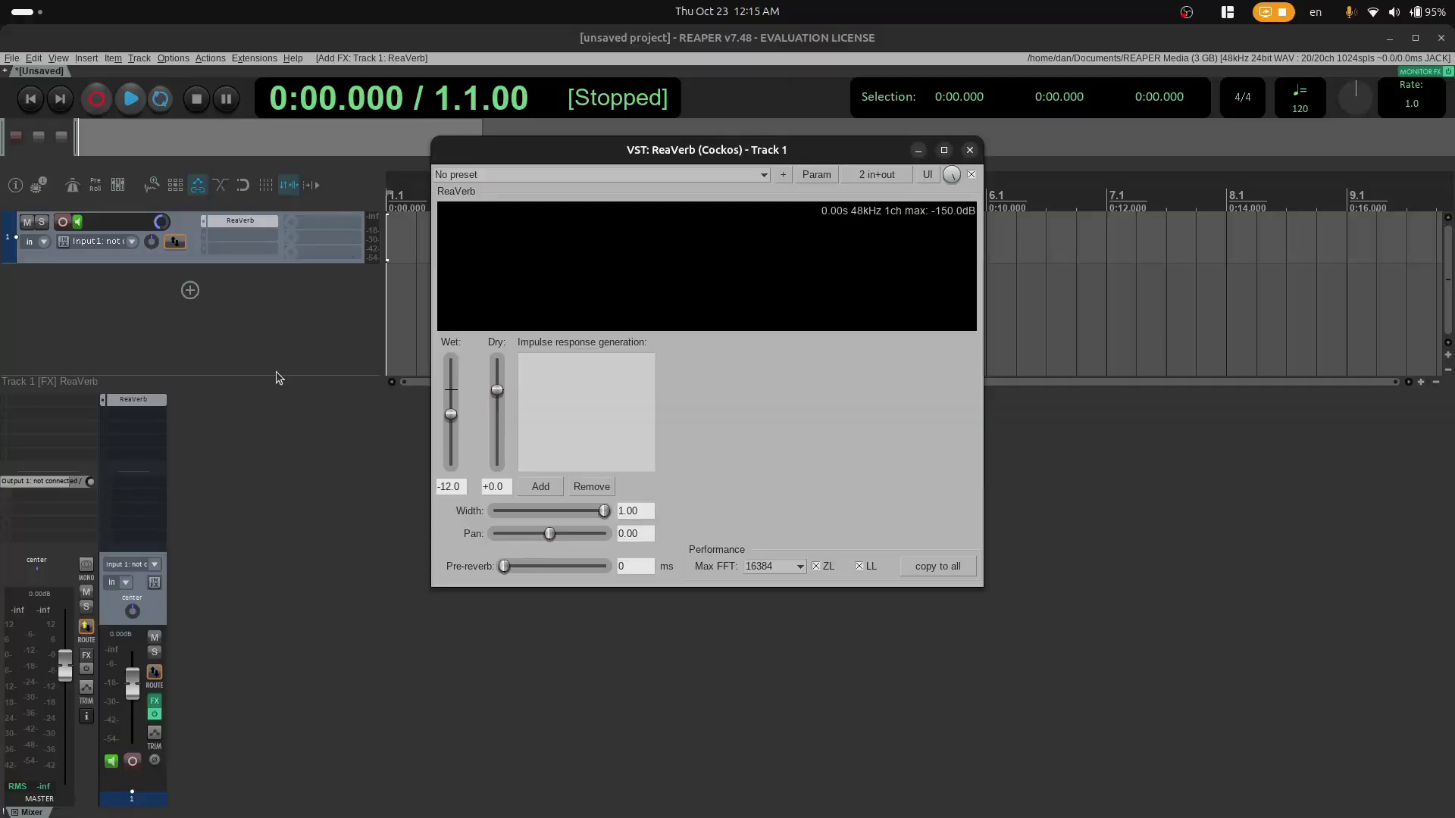
# Remove ReaVerb from Track 1, add ReaVerbate, then remove ReaVerbate as well.
pyautogui.keyDown('alt'); pyautogui.click(134, 400); pyautogui.keyUp('alt')
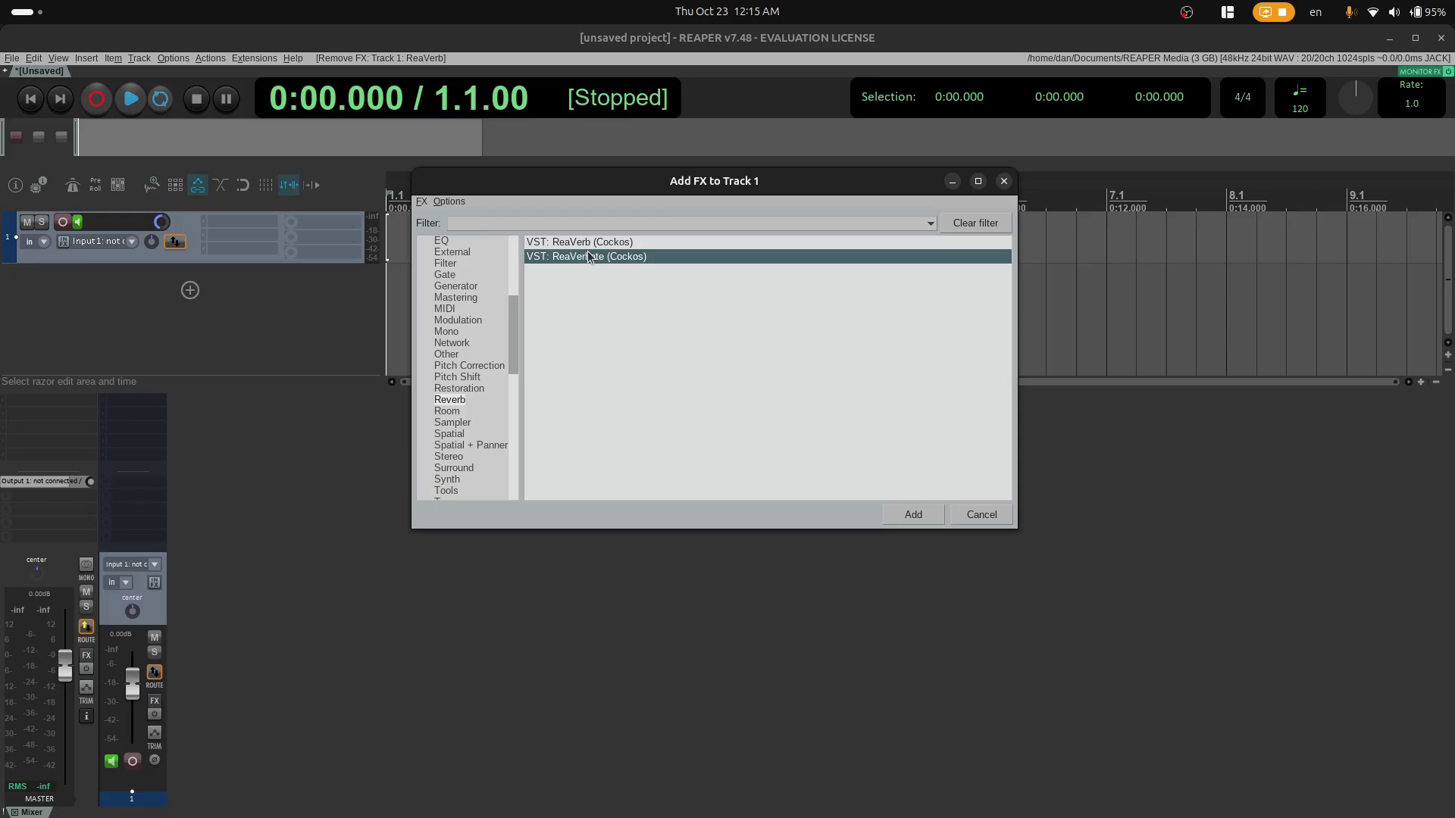
pyautogui.doubleClick(589, 257)
pyautogui.moveTo(300, 87); pyautogui.dragTo(737, 167)
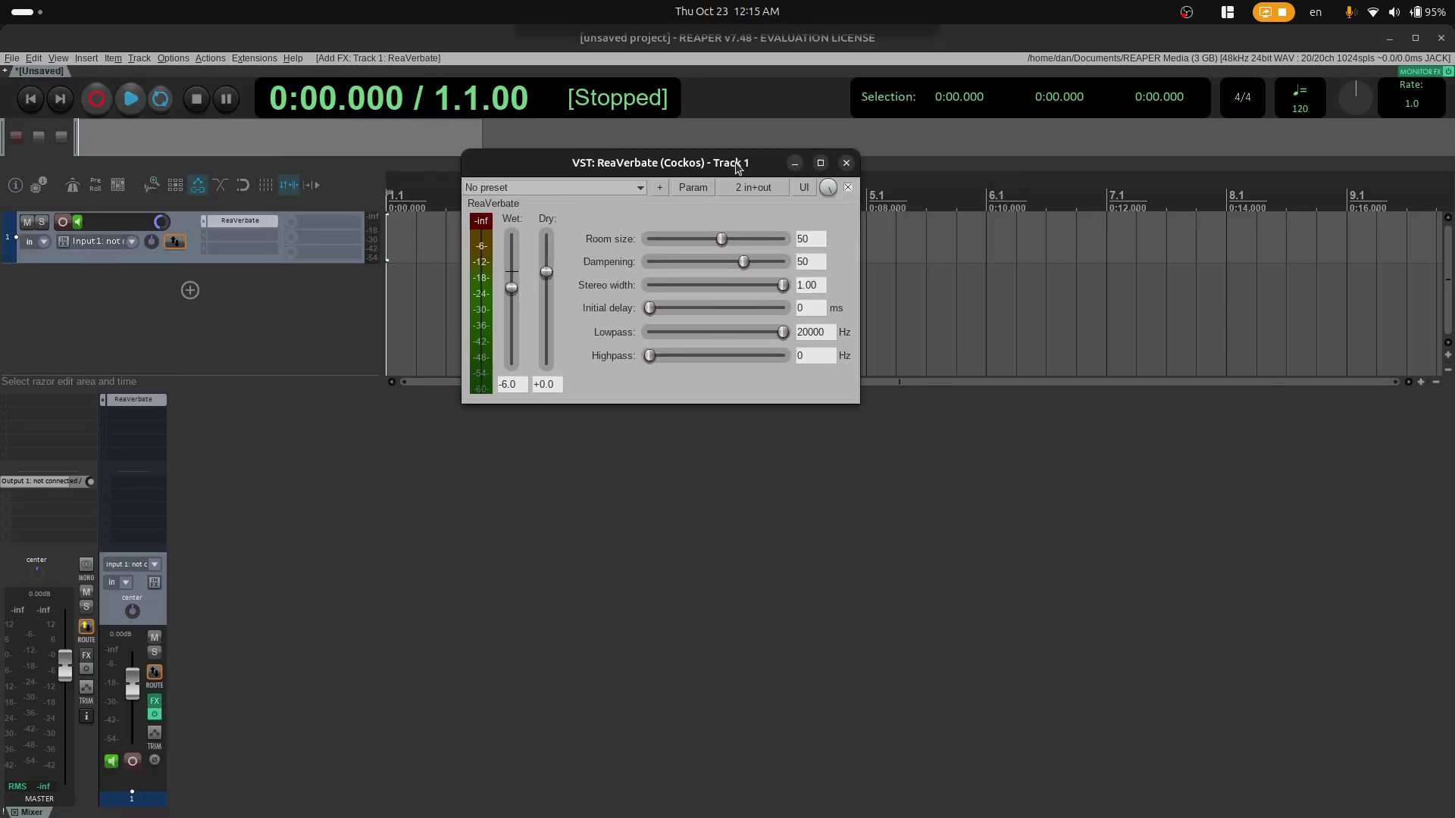
pyautogui.keyDown('alt'); pyautogui.click(157, 412); pyautogui.keyUp('alt')
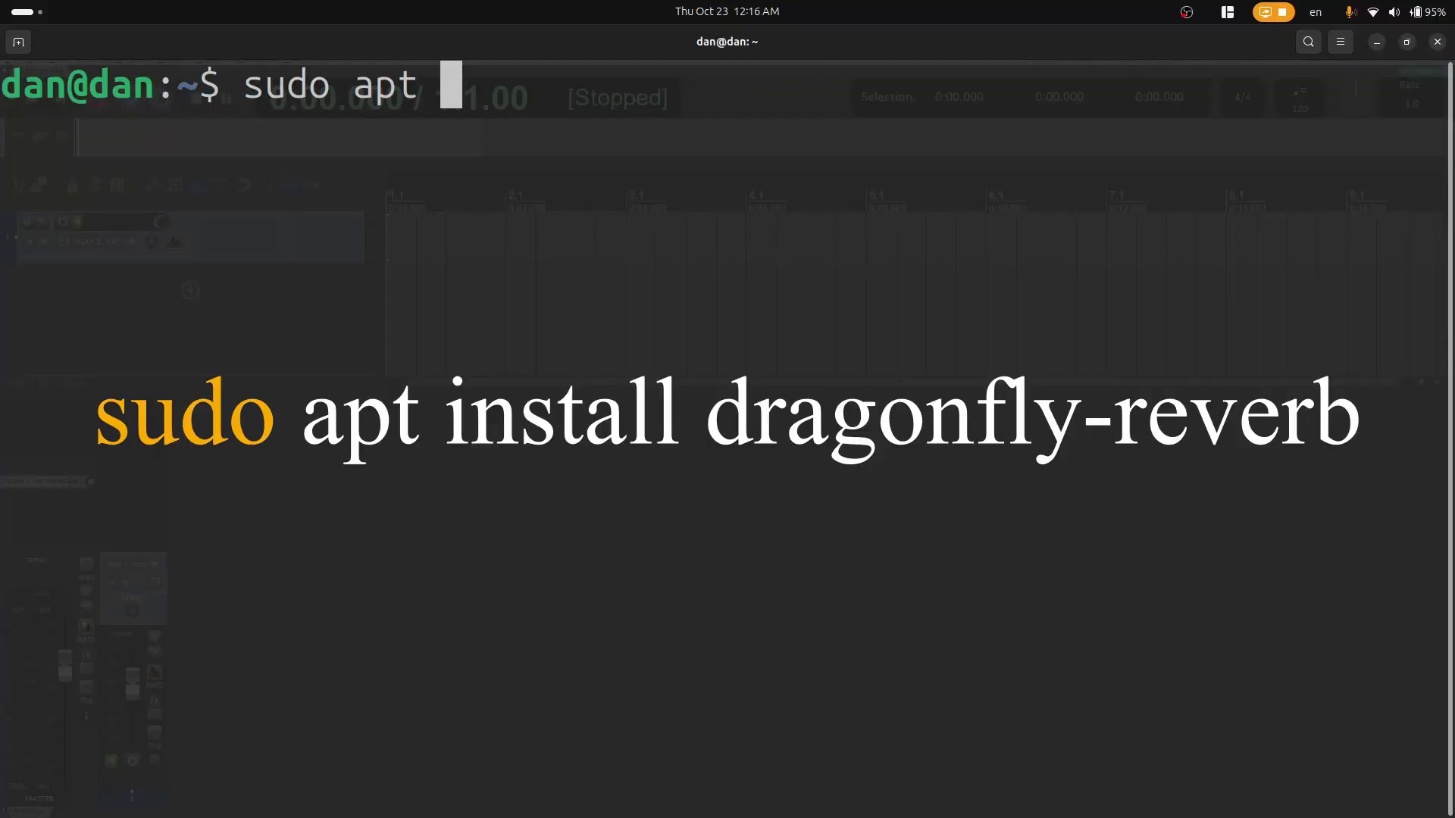
pyautogui.write('install dragon')
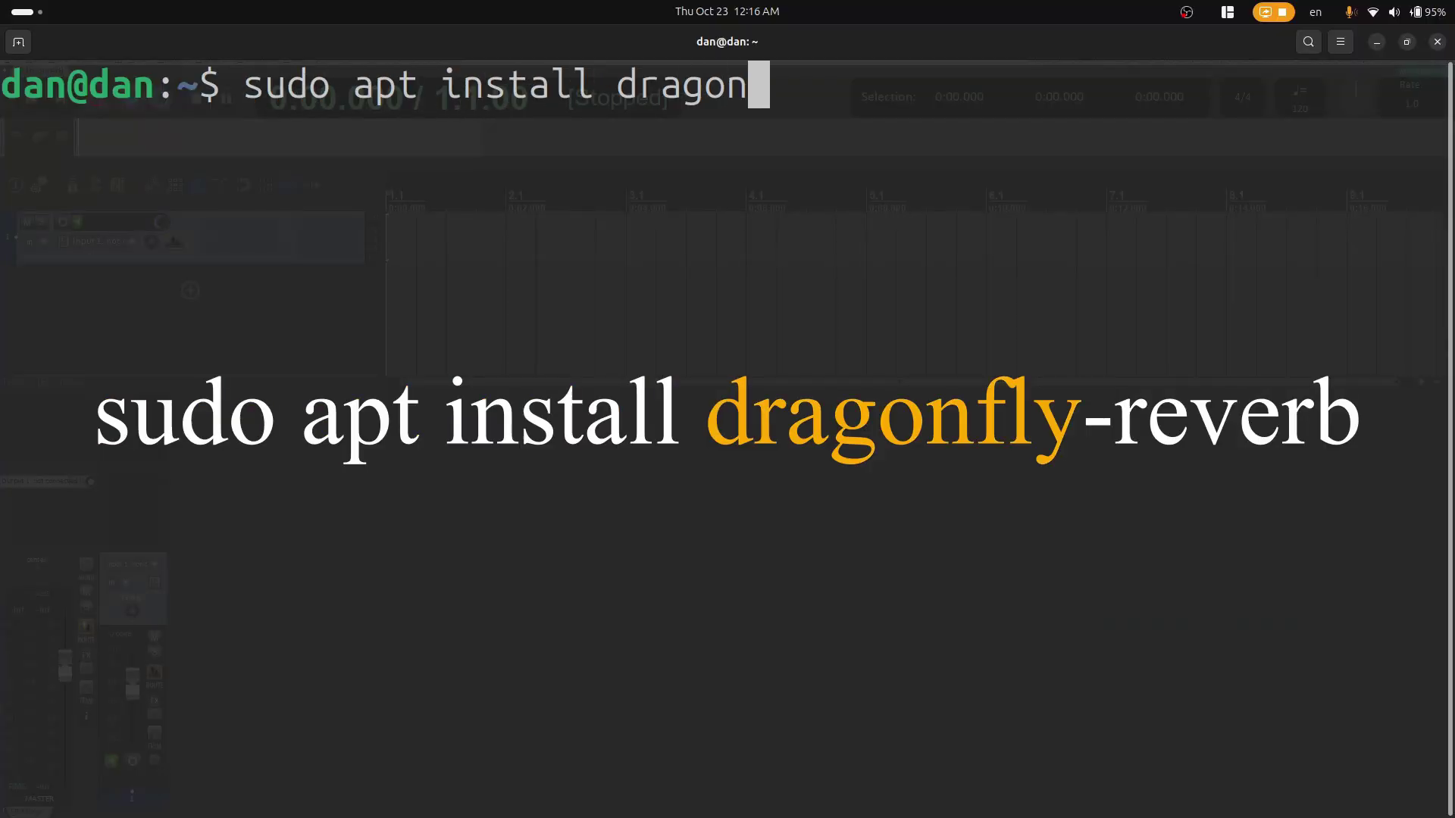
pyautogui.write('fly-reverb')
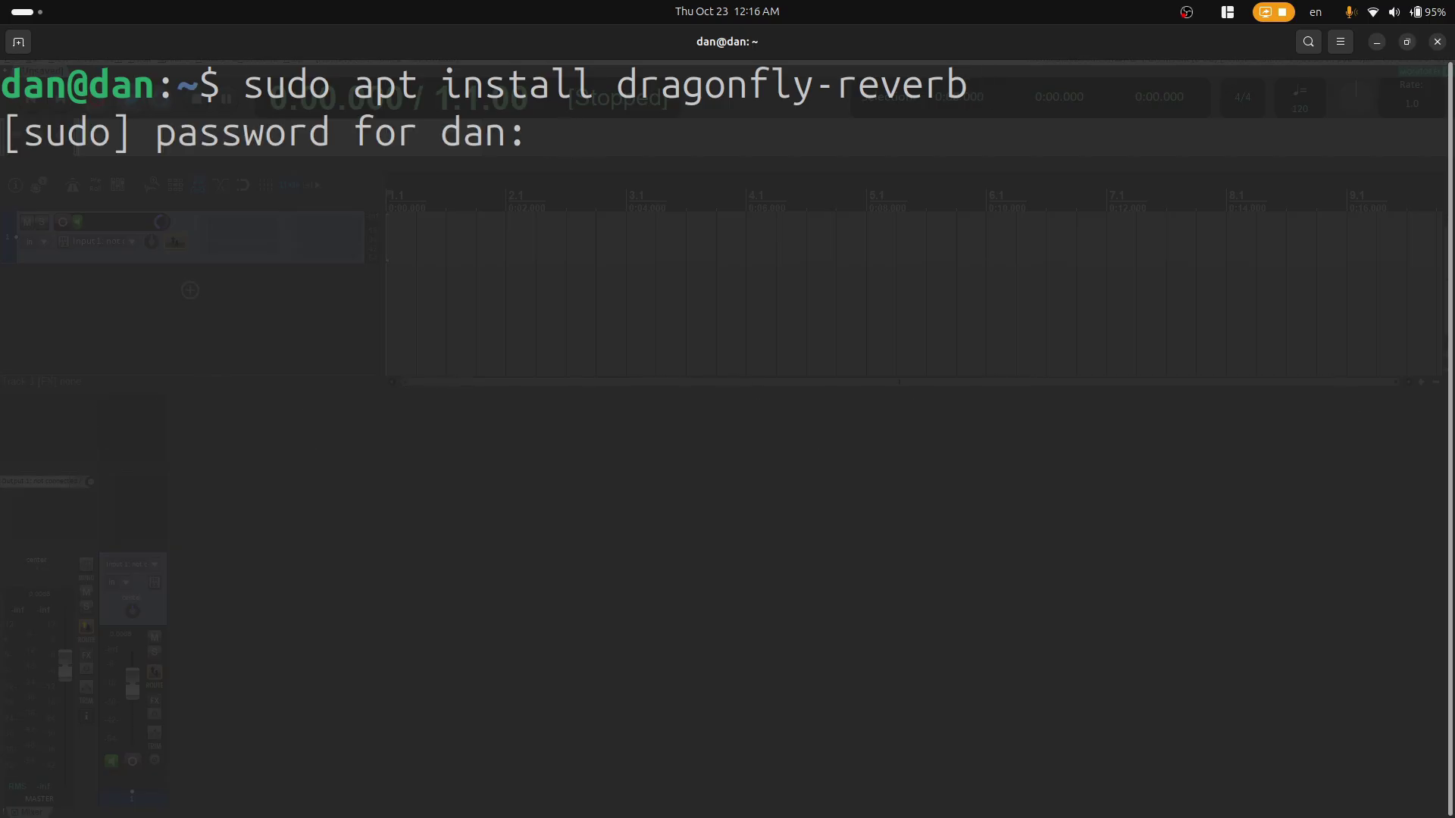
# Install dragonfly-reverb via apt with the password and a yes confirmation, then relaunch REAPER.
pyautogui.press('Return')
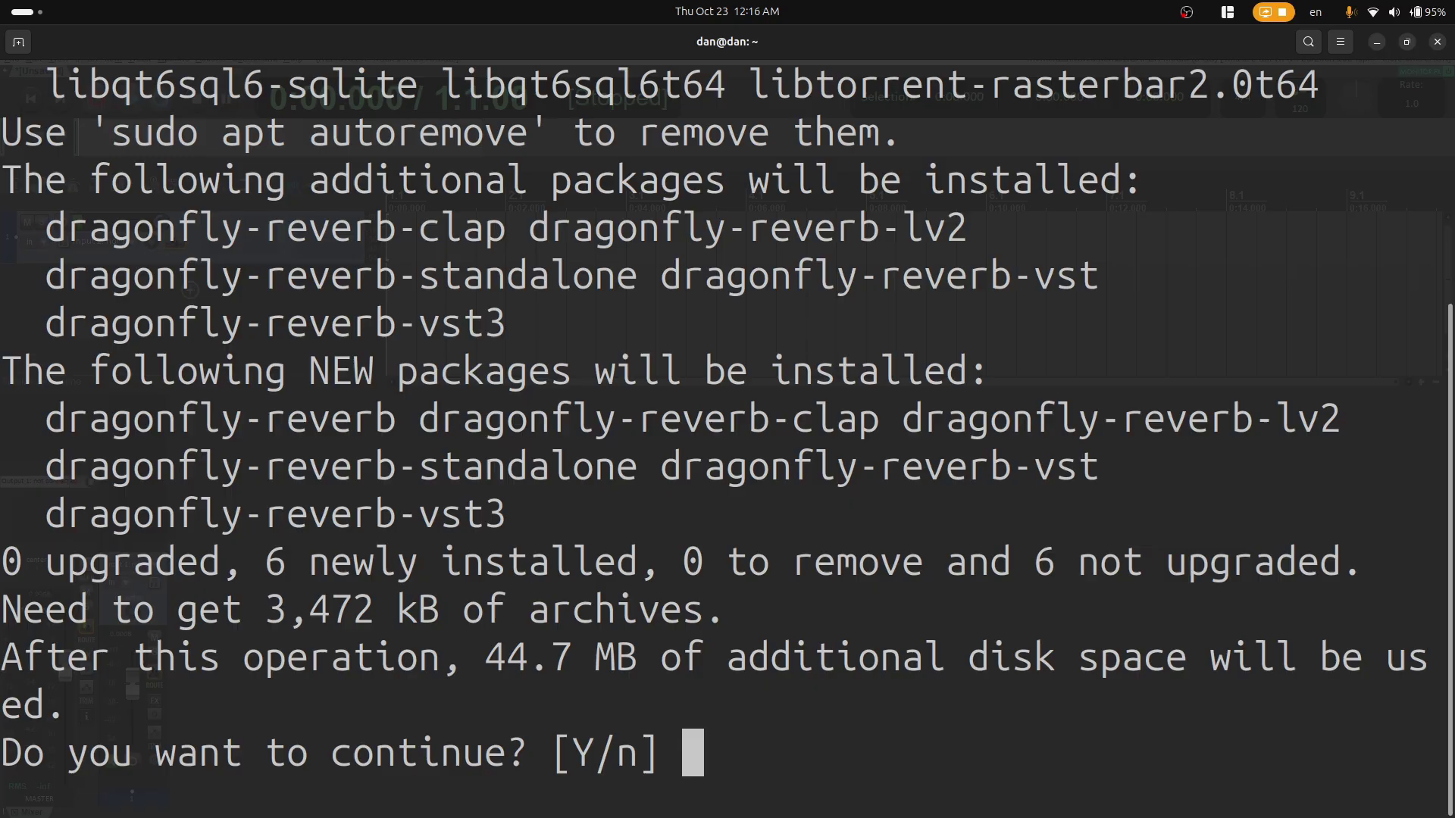
pyautogui.write('y')
pyautogui.press('Return')
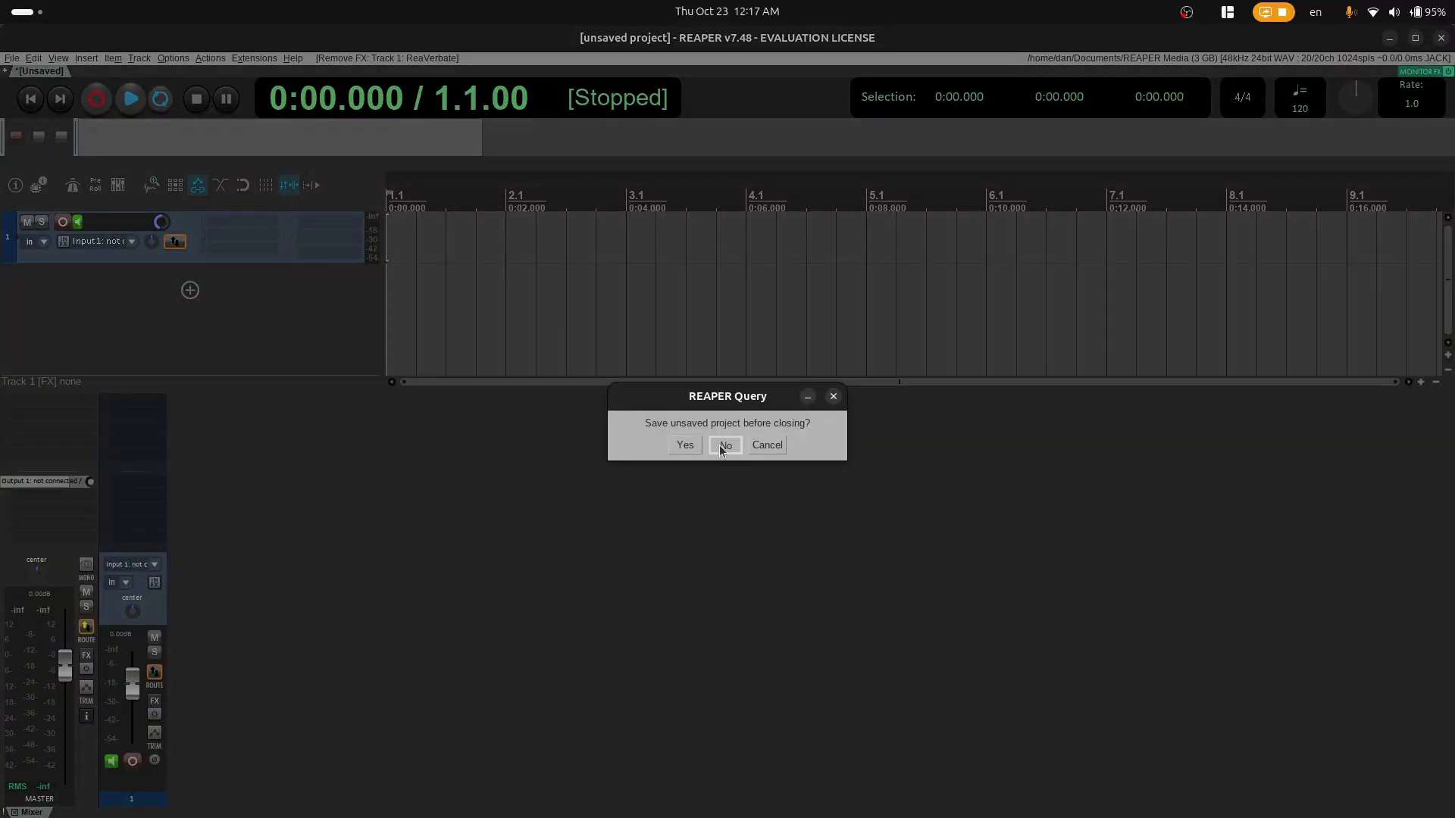
pyautogui.click(720, 449)
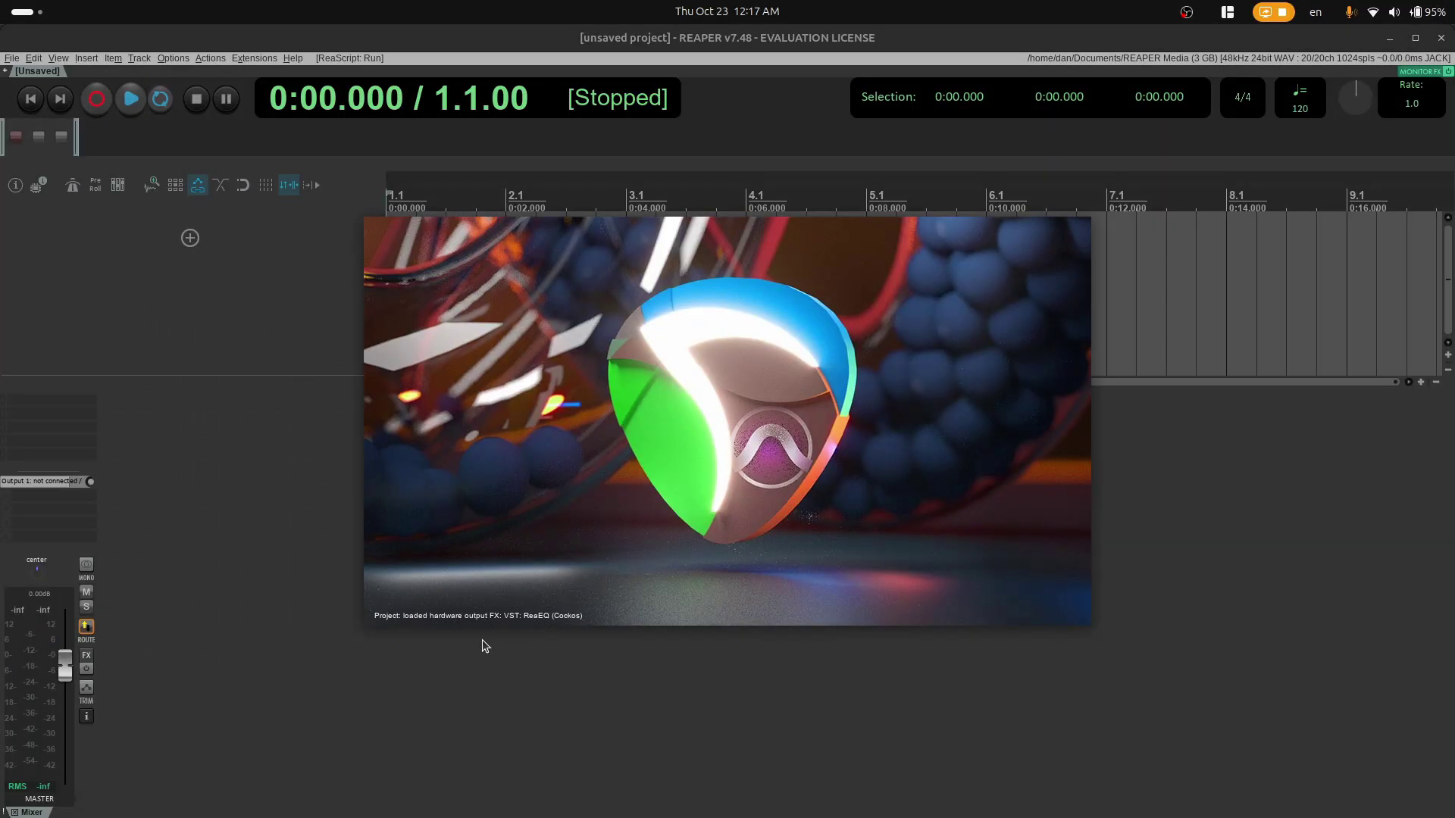
# Add LV2 Dragonfly Hall Reverb to Track 1 and browse the Rooms, Studios, Medium and Large Halls banks.
pyautogui.press('Down')
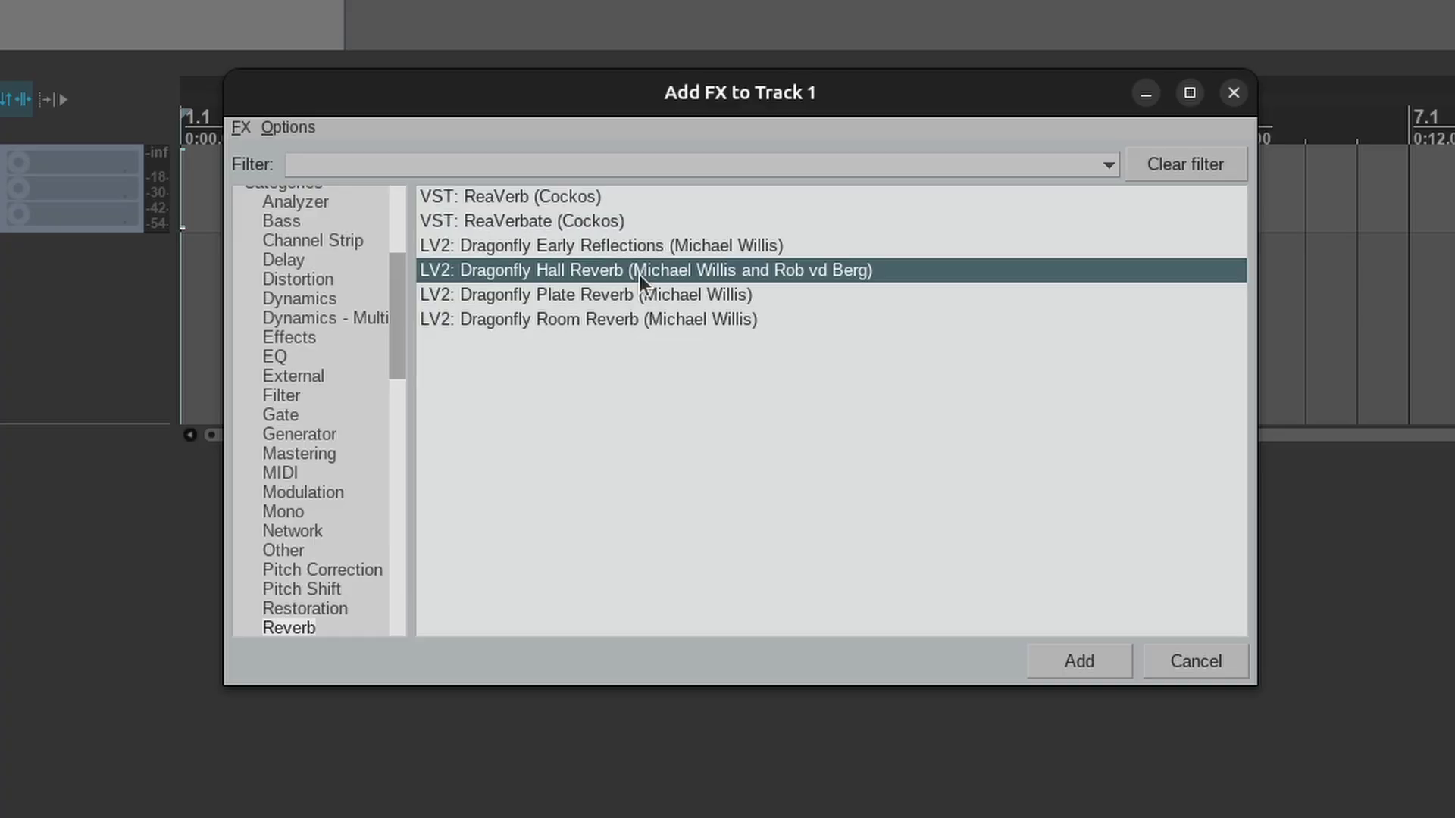
pyautogui.press('Down')
pyautogui.press('Down')
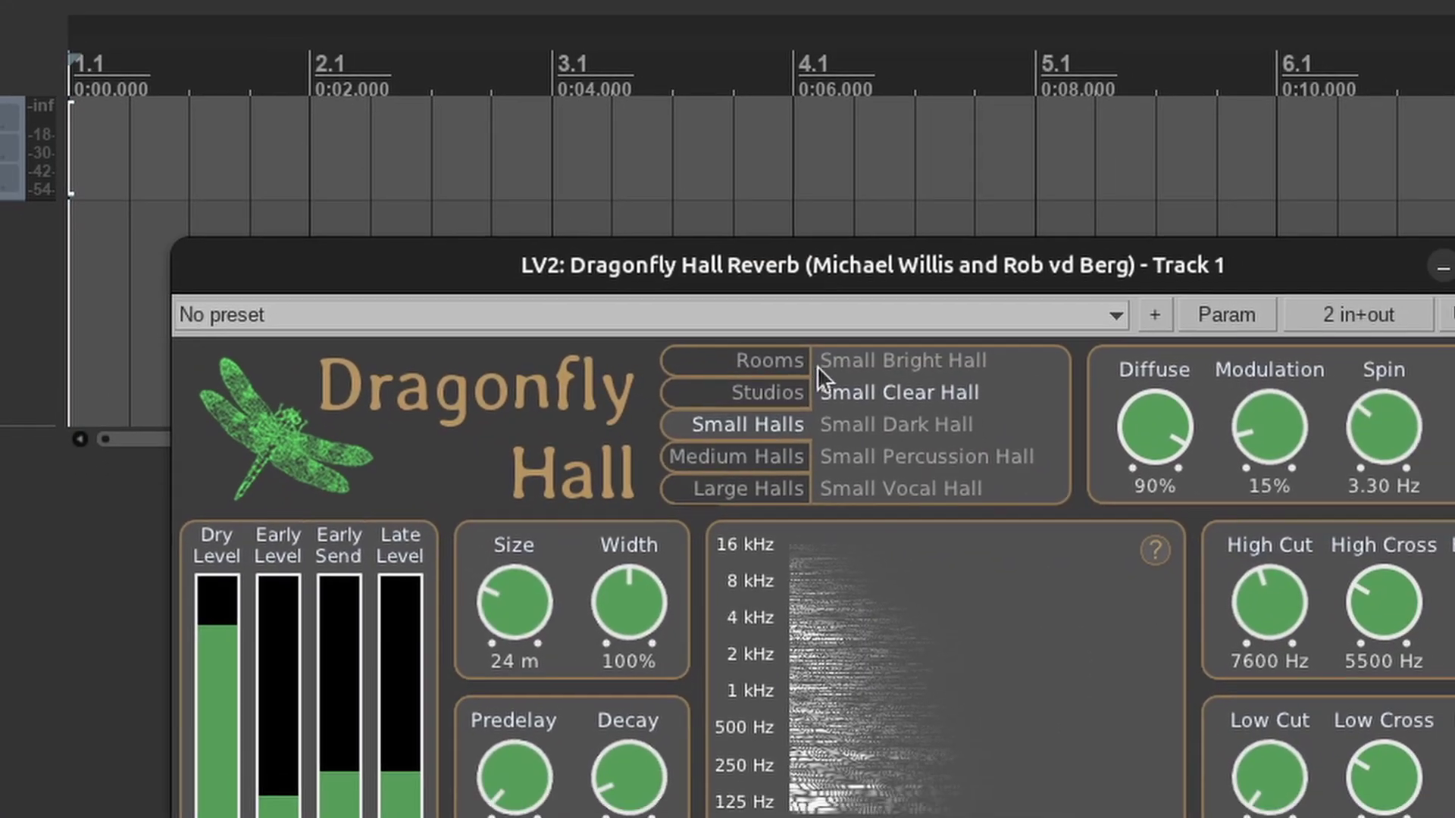
pyautogui.click(677, 284)
pyautogui.click(676, 311)
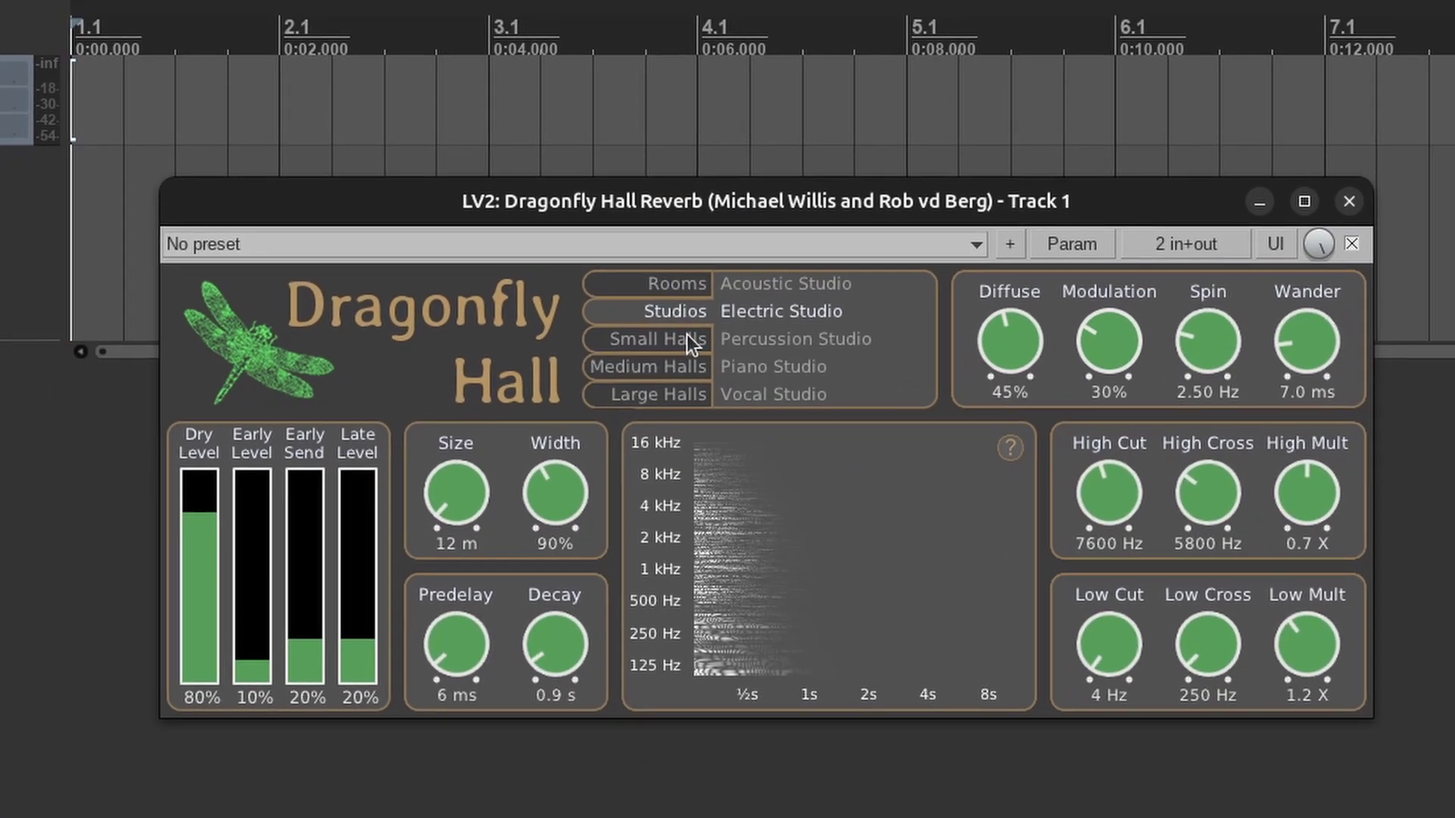
pyautogui.click(667, 365)
pyautogui.click(666, 393)
# Try Large Dark Hall and Large Bright Hall, settle on Large Vocal Hall, and close the window.
pyautogui.click(905, 234)
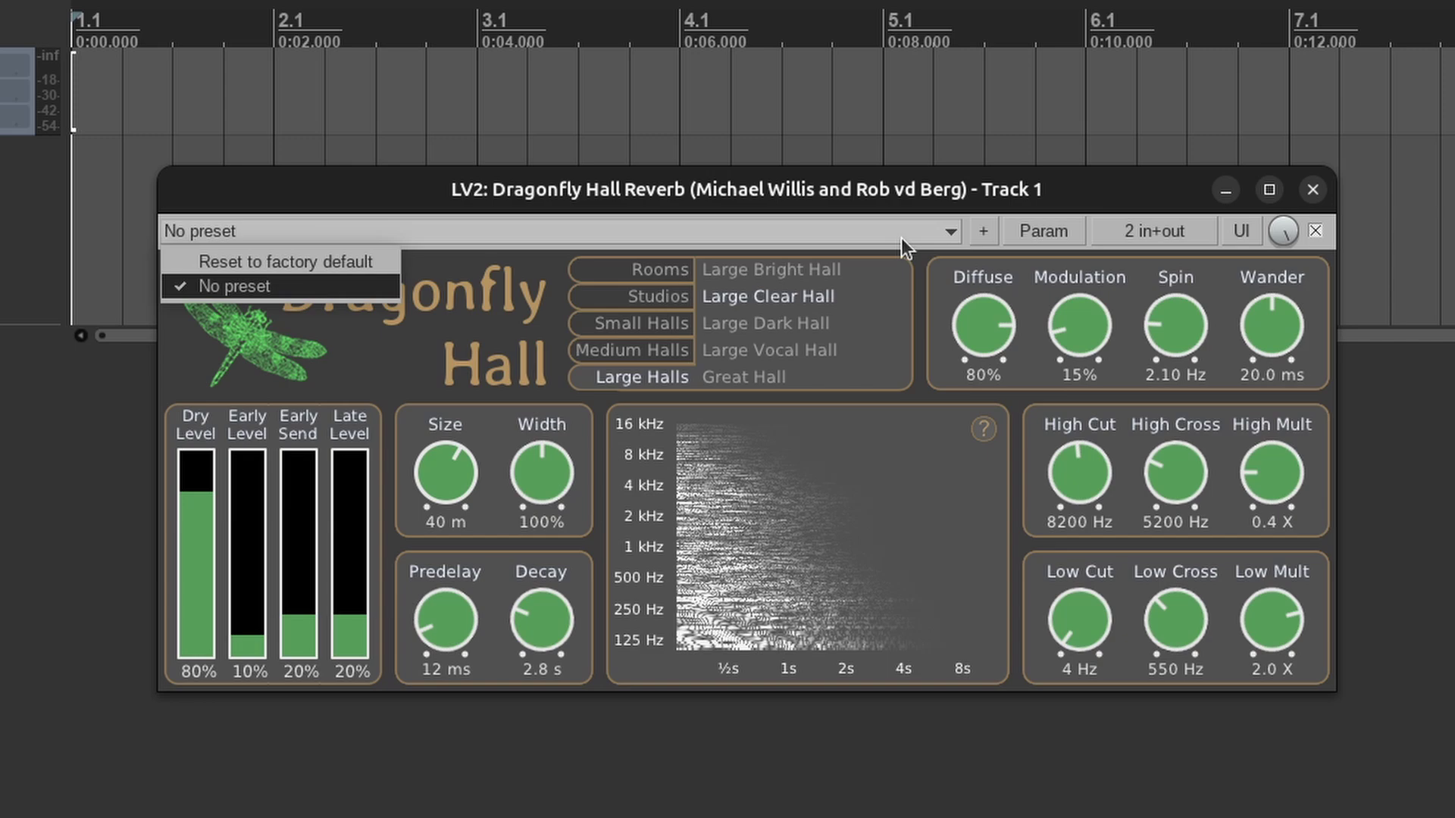
pyautogui.click(779, 322)
pyautogui.click(777, 275)
pyautogui.click(769, 350)
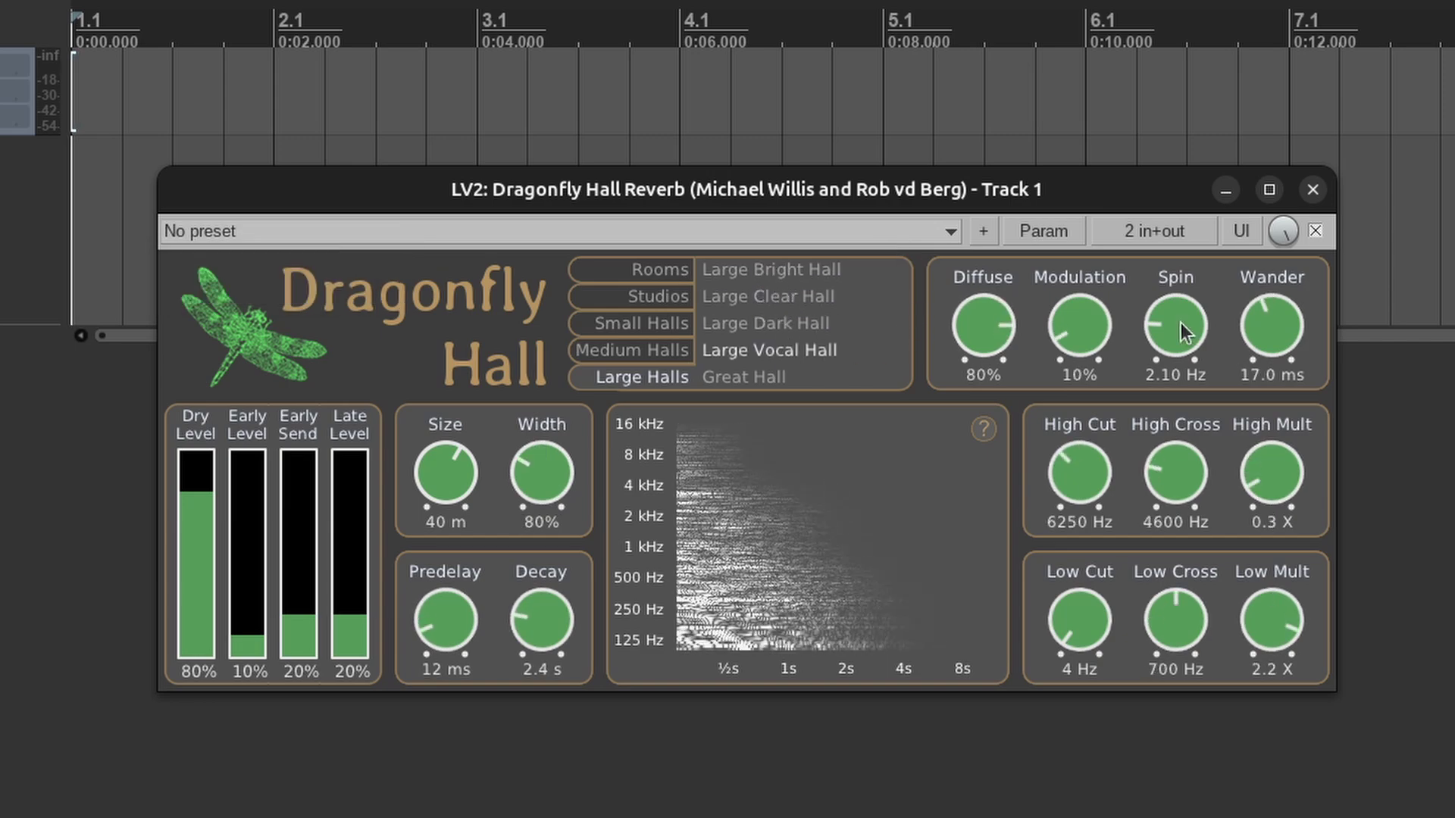
pyautogui.click(1312, 191)
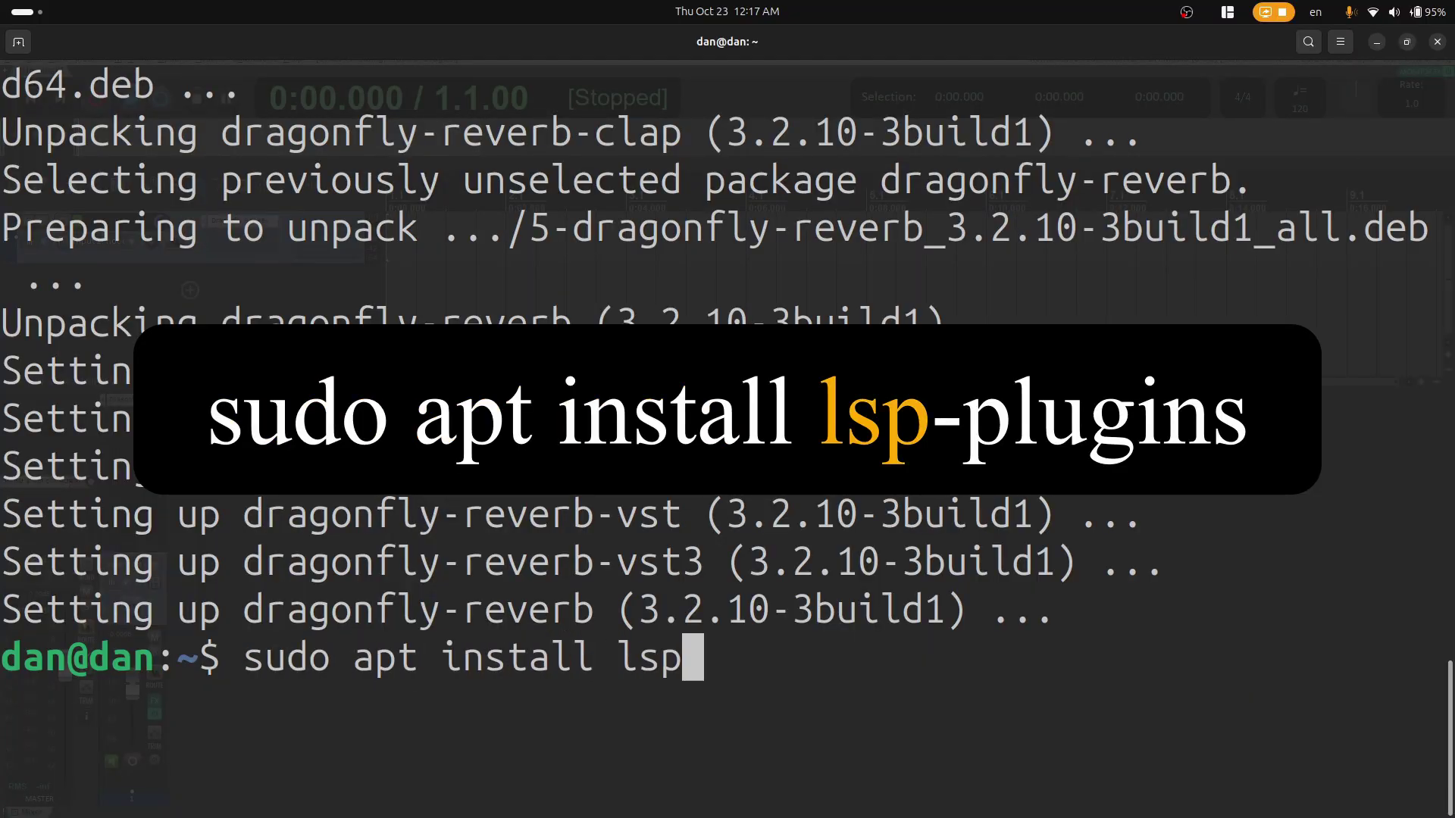
pyautogui.write('-plugins')
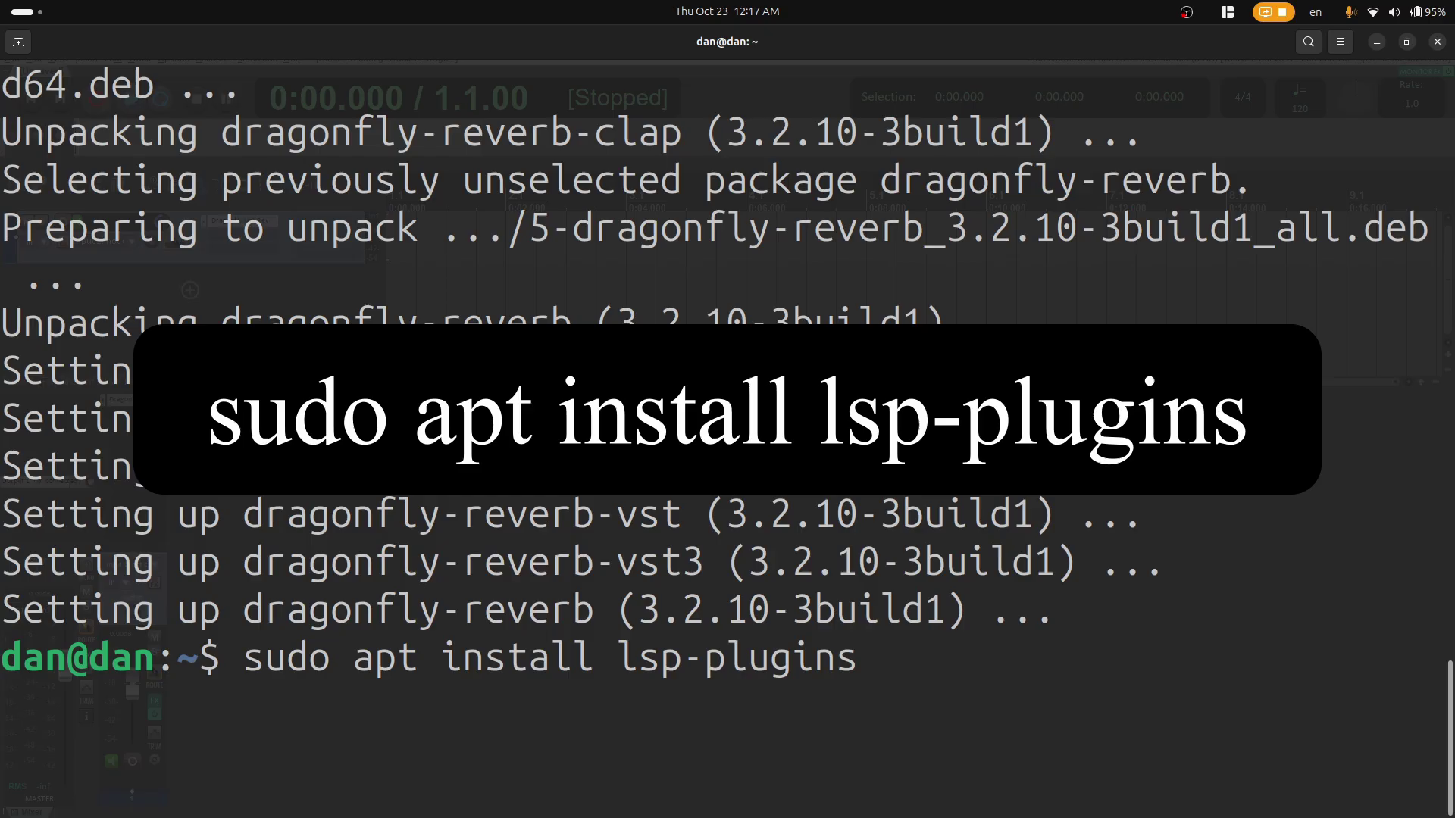
# Run the sudo apt install lsp-plugins command and confirm the install with y.
pyautogui.press('Return')
pyautogui.write('y')
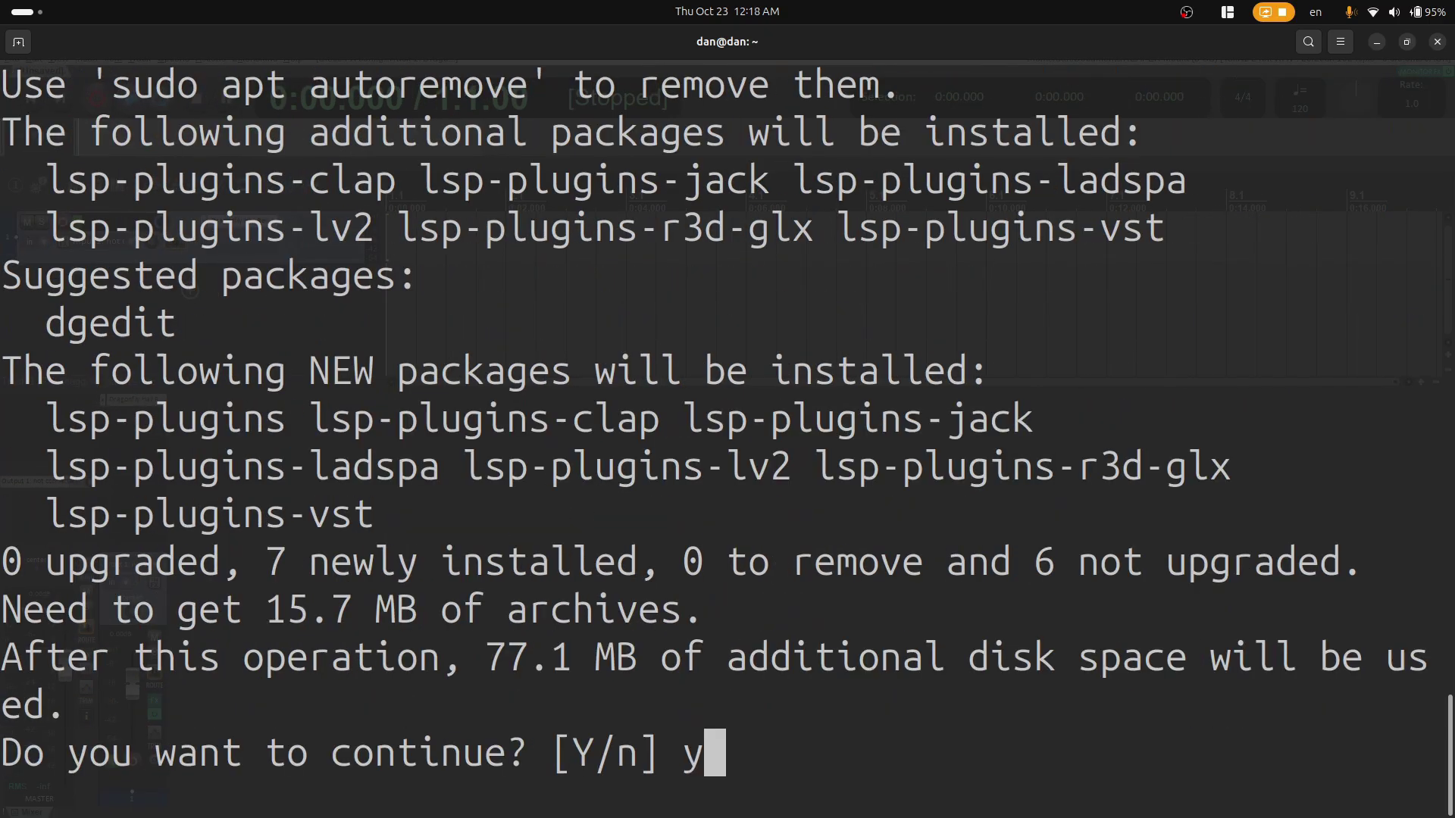
pyautogui.press('Return')
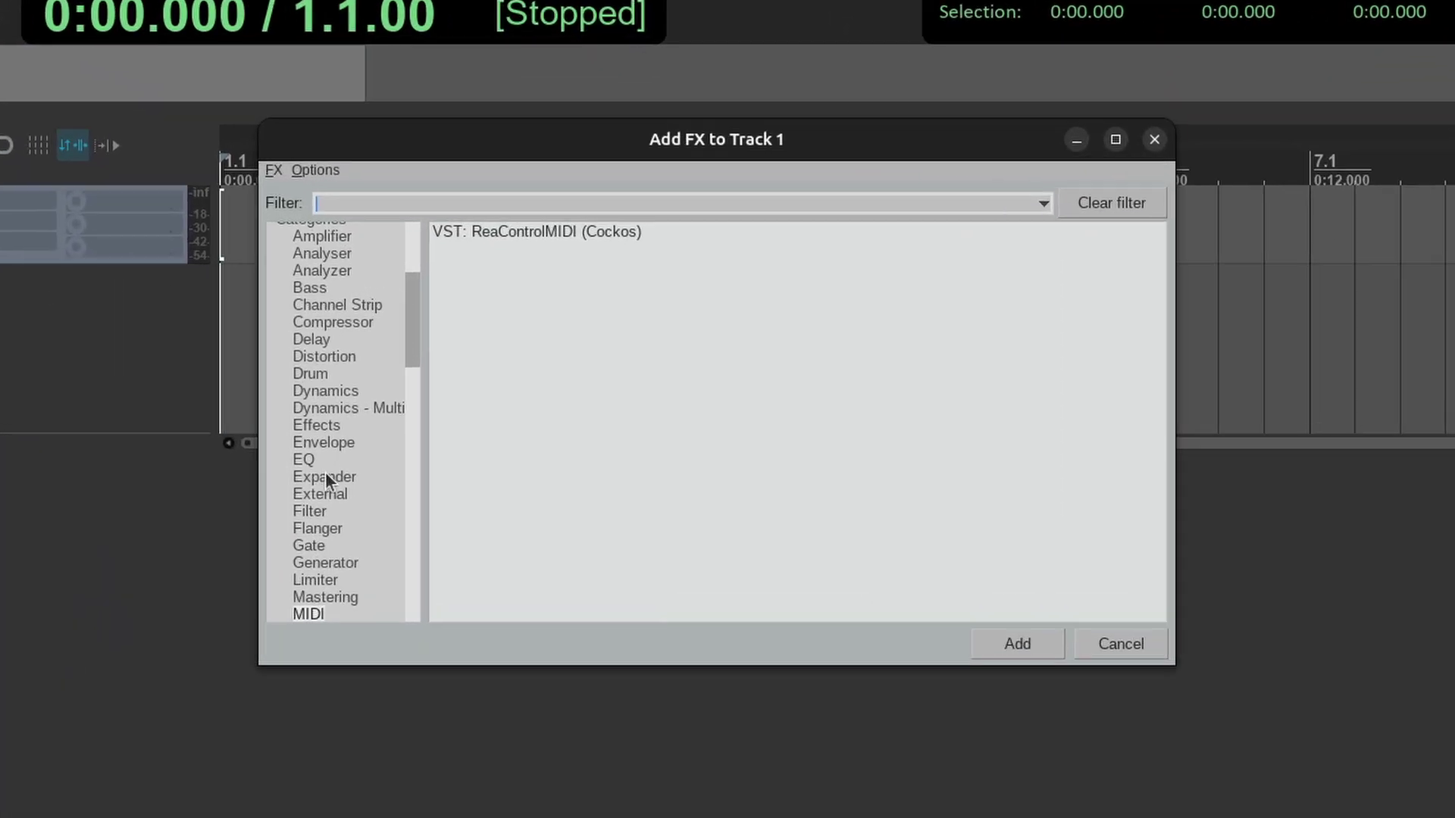
pyautogui.scroll(3, 466, 376)
pyautogui.scroll(2, 455, 365)
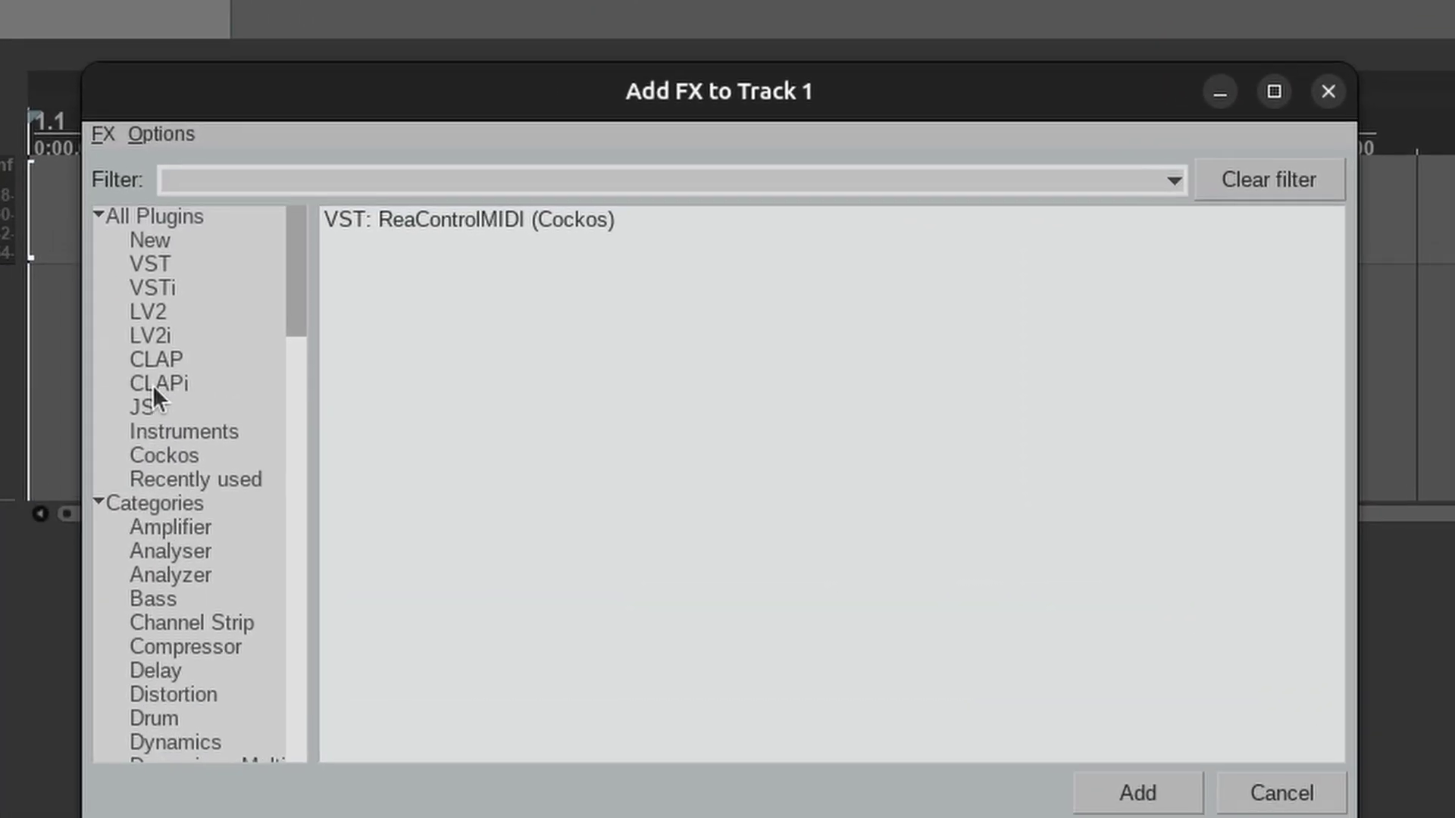
# Show only the LV2 plugins in Add FX and start filtering the list for lsp.
pyautogui.click(74, 322)
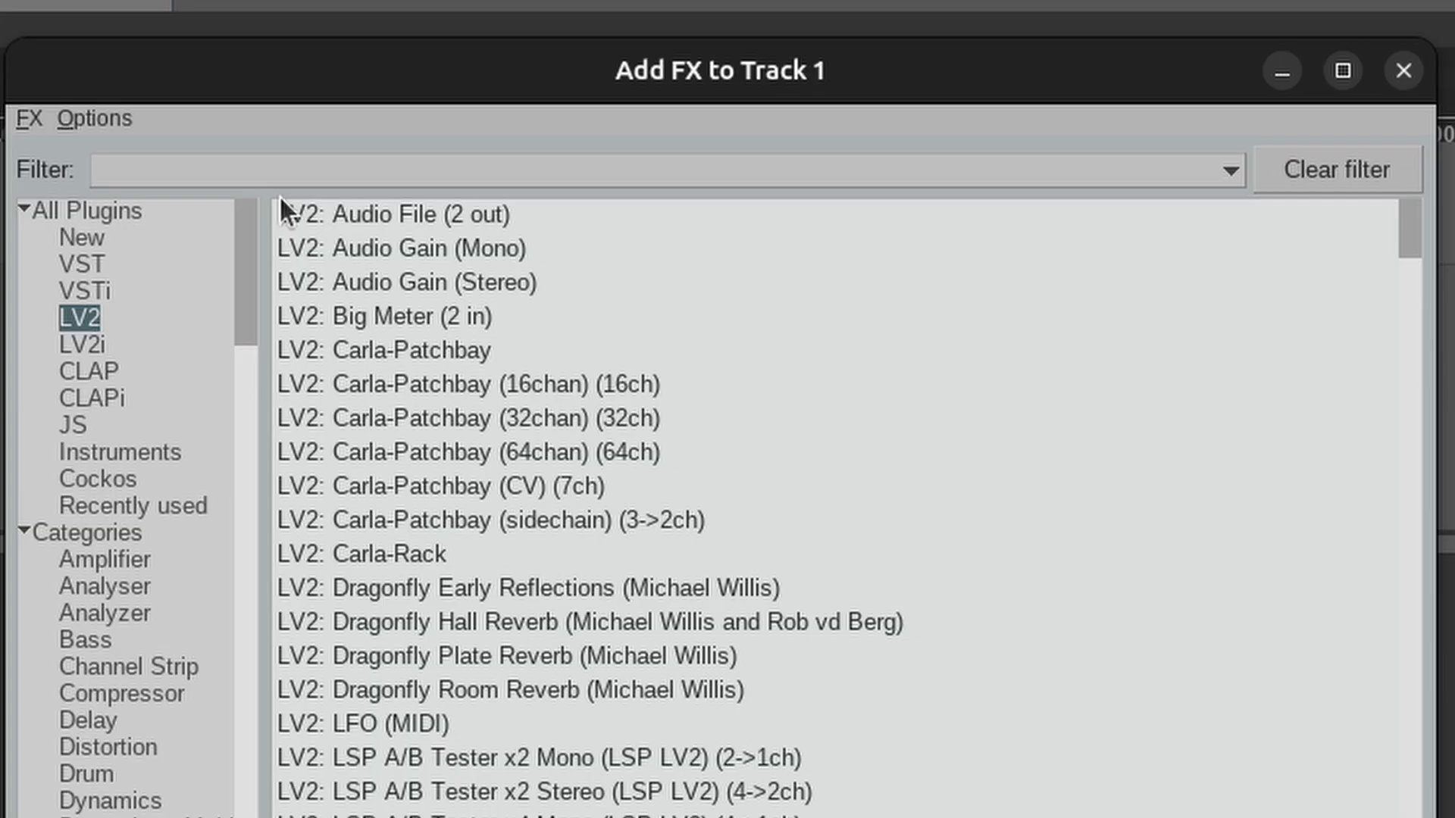
pyautogui.click(290, 161)
pyautogui.write('ls')
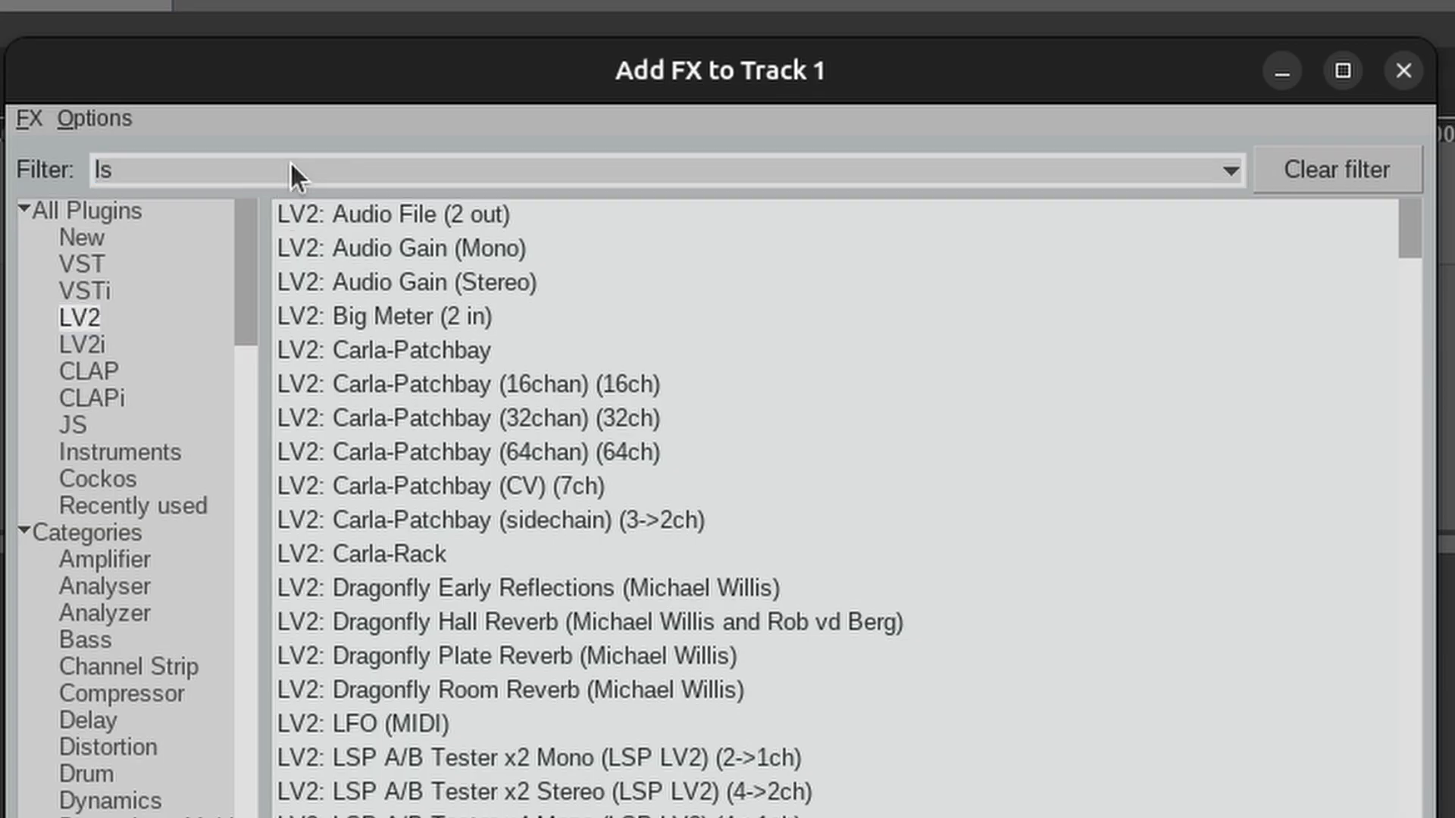
pyautogui.write('p')
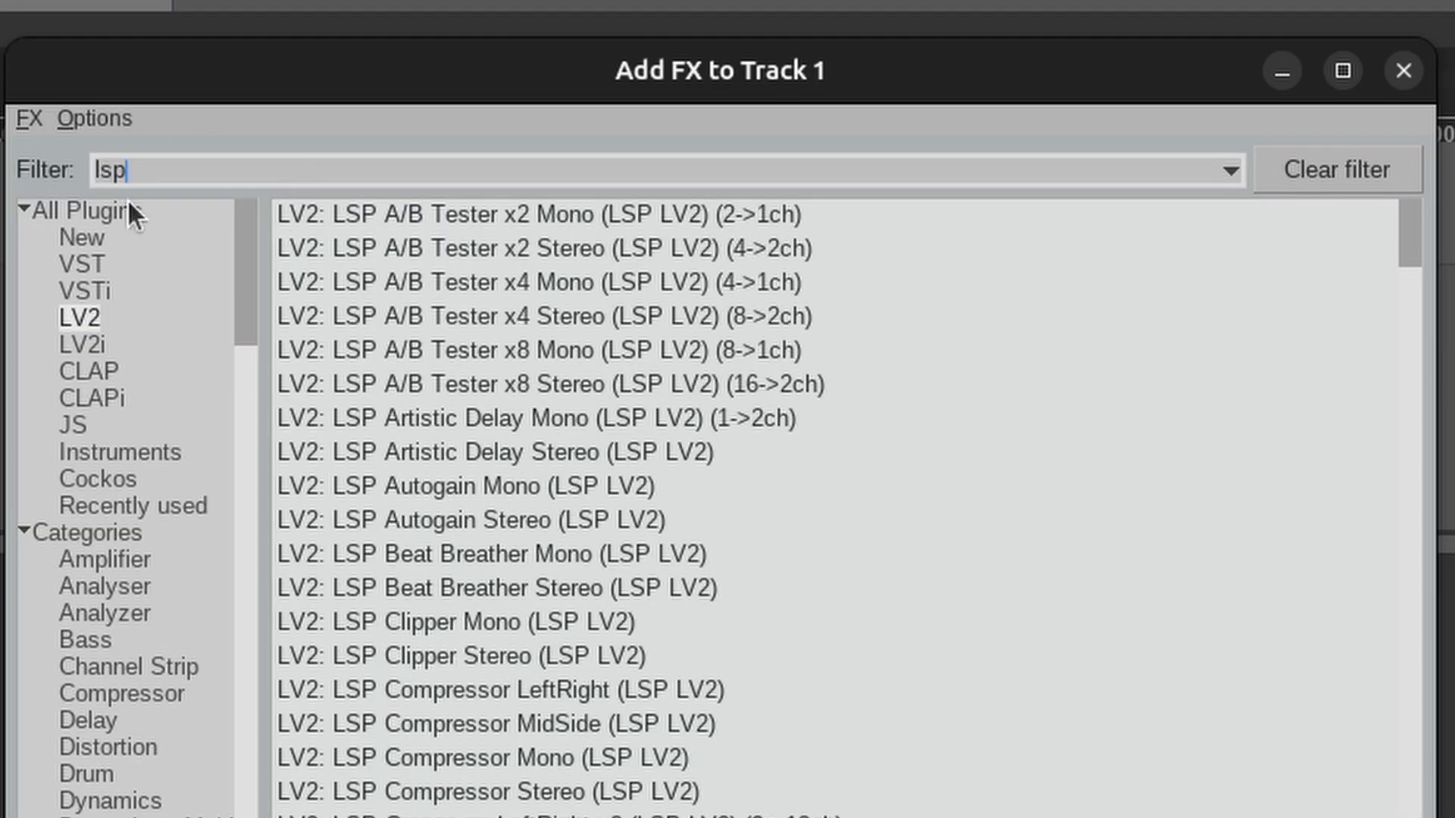
pyautogui.scroll(-2, 463, 445)
pyautogui.scroll(-3, 552, 367)
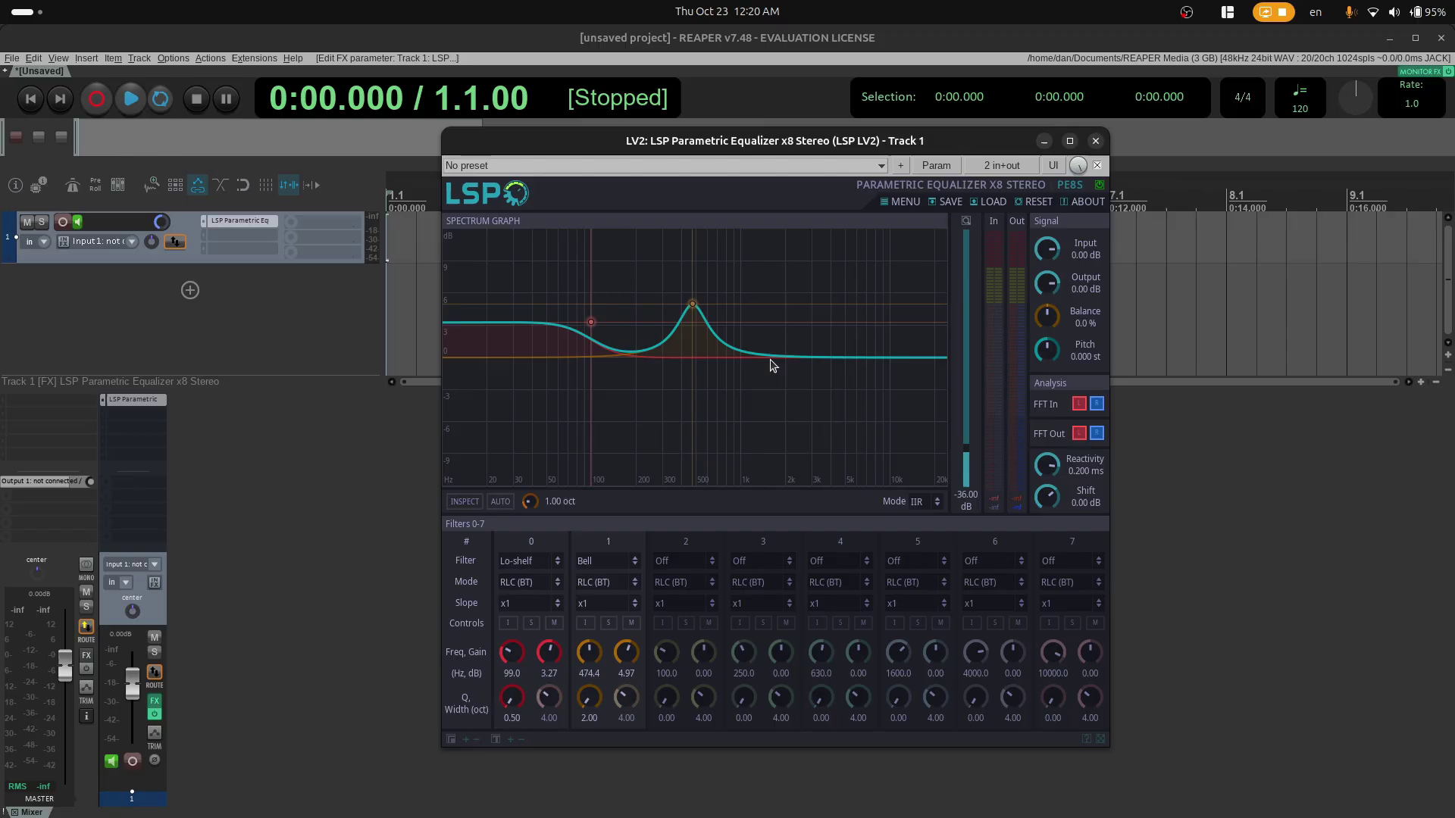
# Add a new treble band on the EQ graph and change filter 3 from Bell to Hi-shelf.
pyautogui.doubleClick(884, 359)
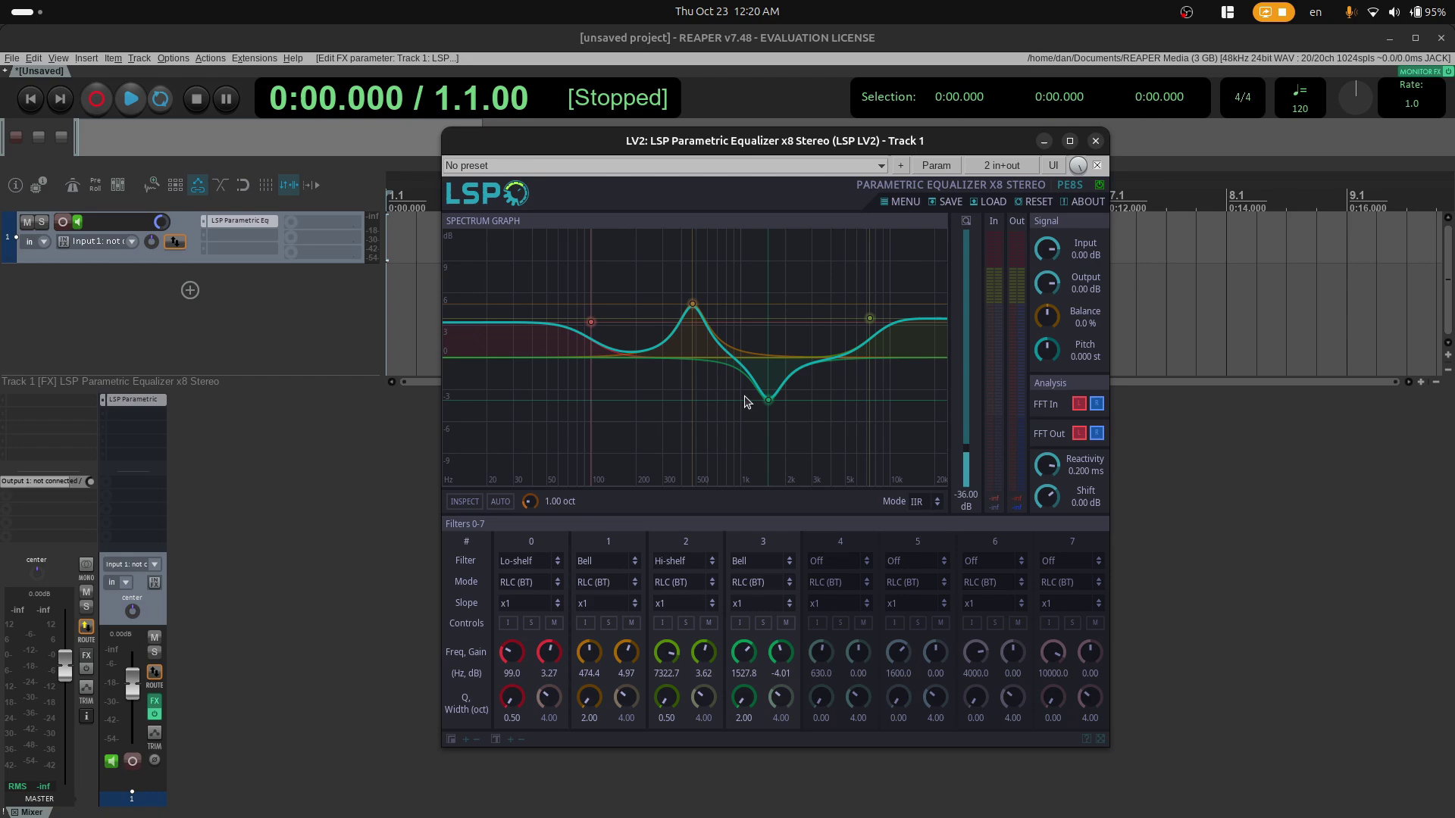
pyautogui.click(672, 562)
pyautogui.click(746, 561)
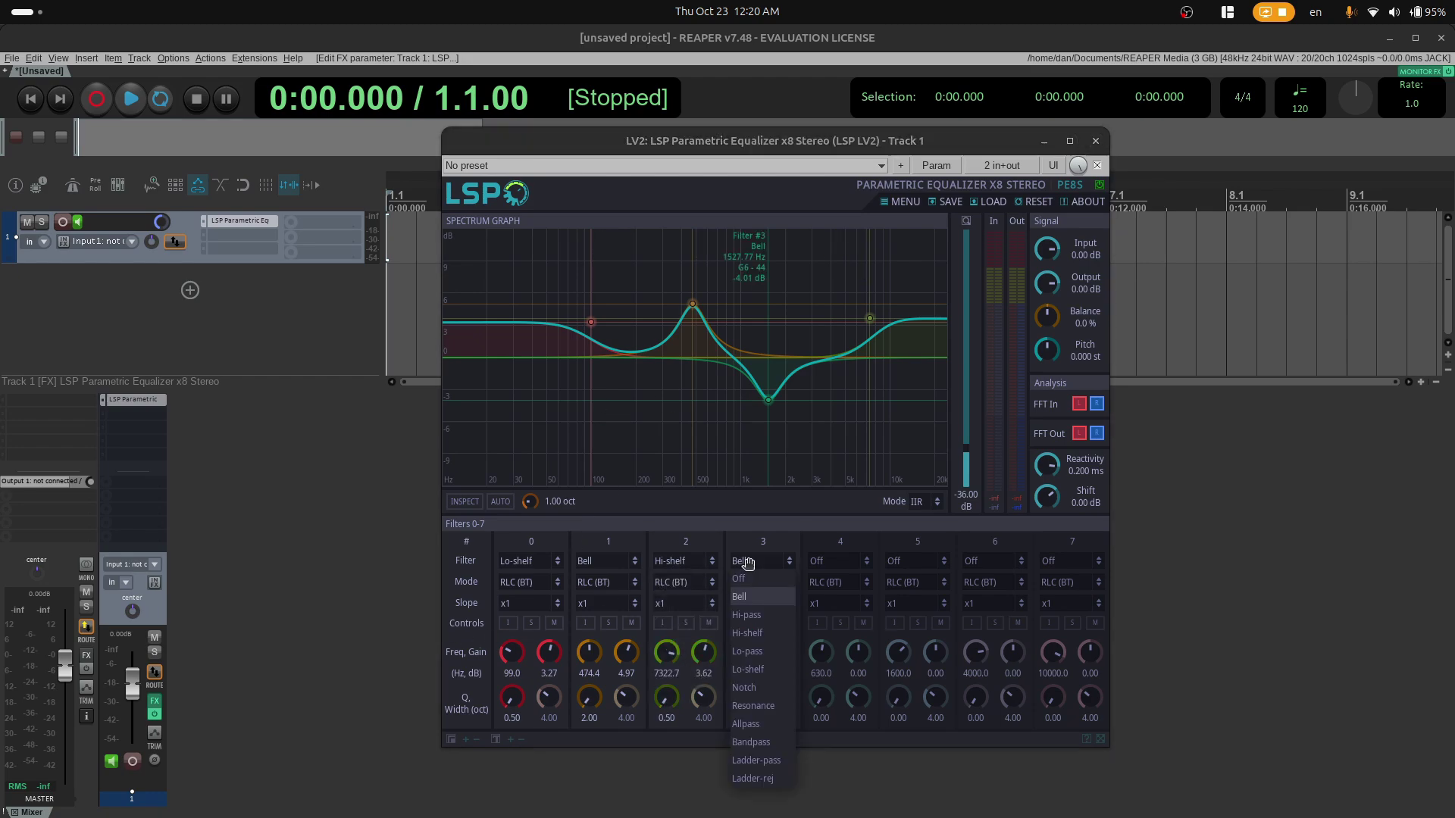
pyautogui.click(751, 633)
pyautogui.click(750, 561)
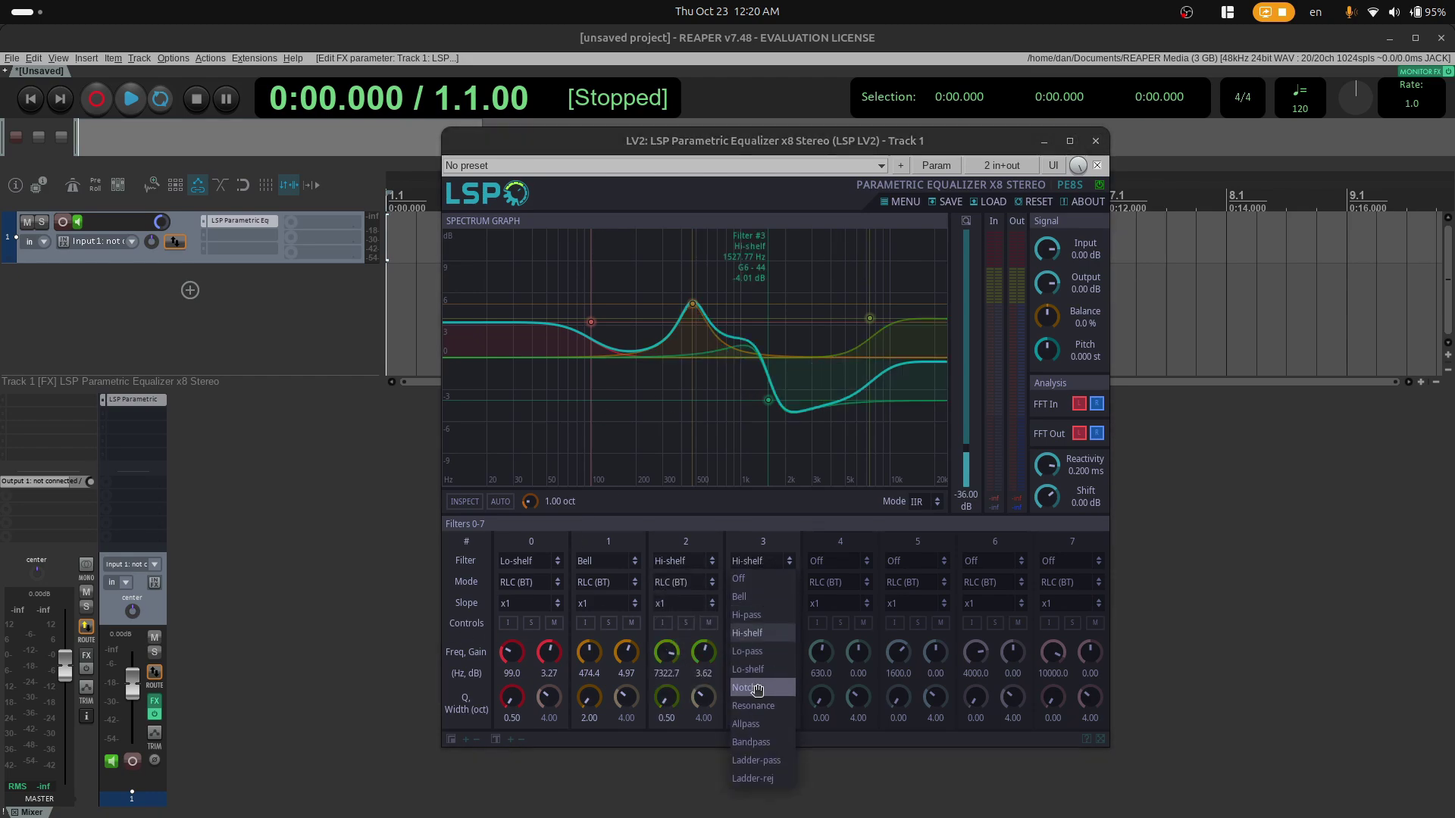